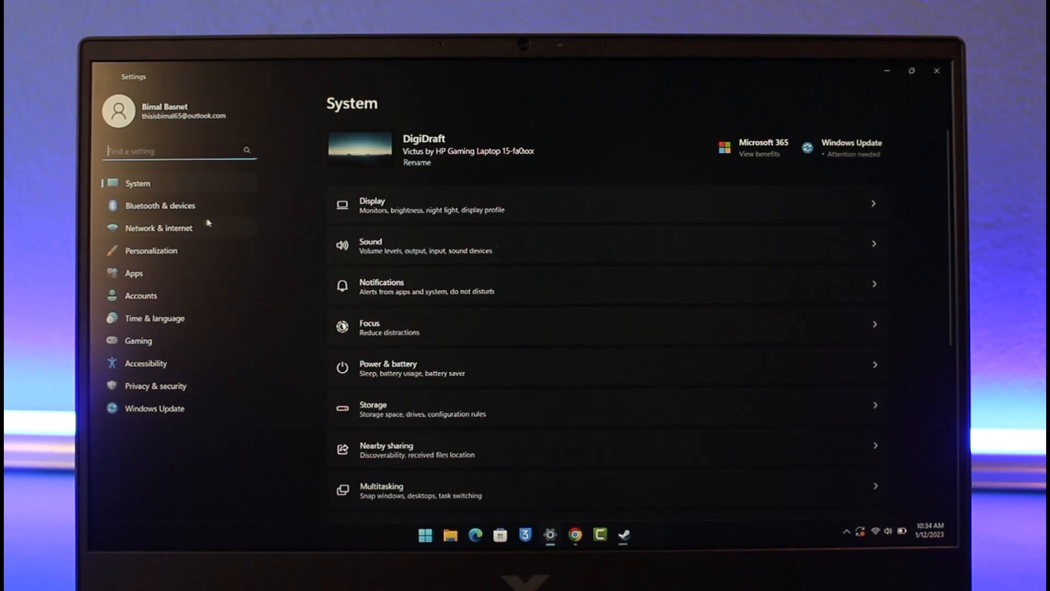
- Go to Bluetooth & devices and start adding a new device
{"action": "left_click", "coordinate": [176, 210]}
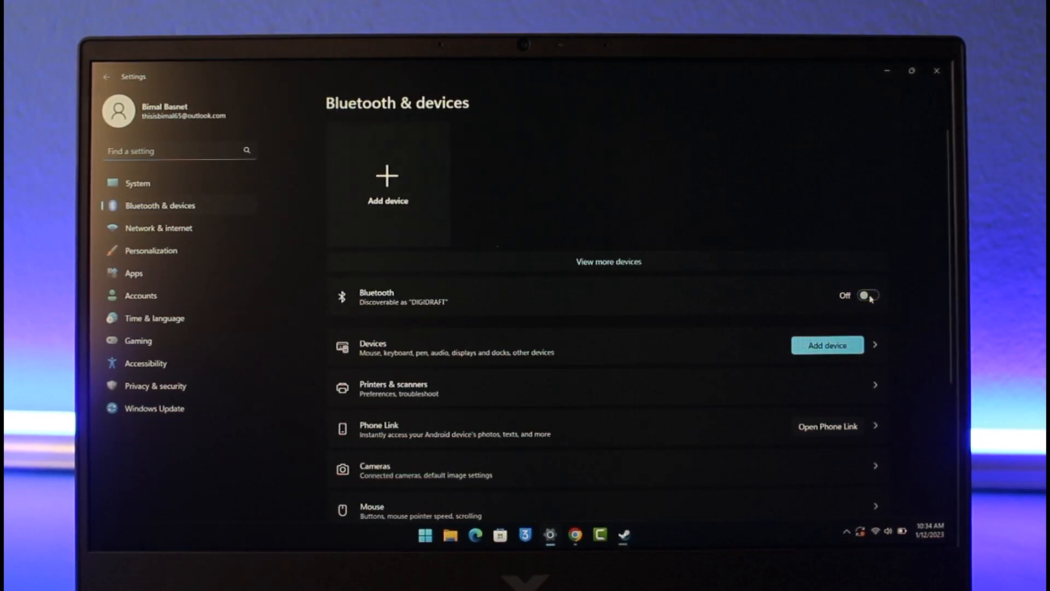
{"action": "left_click", "coordinate": [407, 202]}
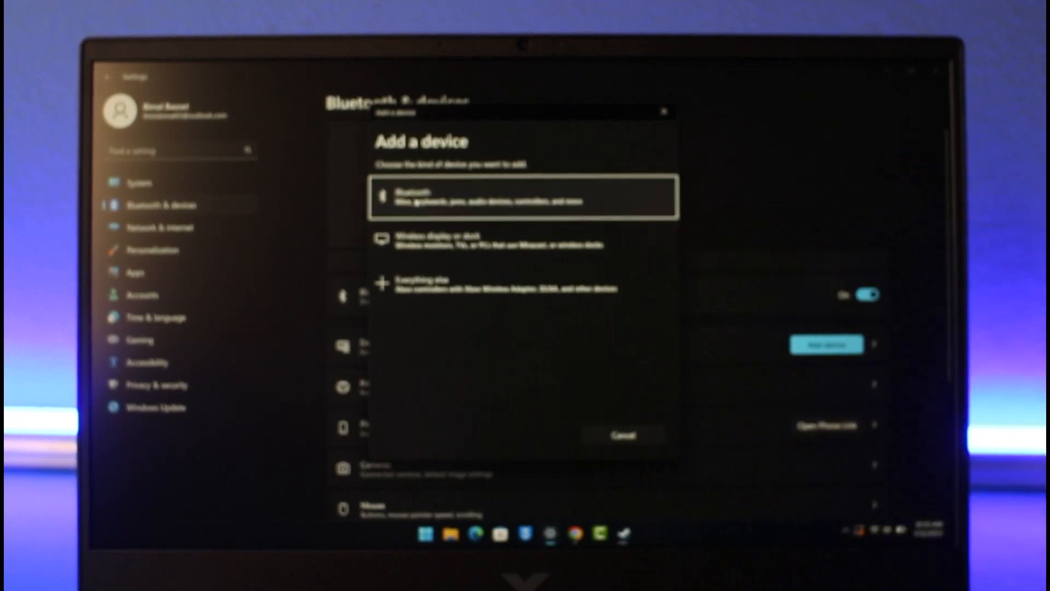
- Pair the Wireless Controller over Bluetooth and finish with Done
{"action": "left_click", "coordinate": [425, 197]}
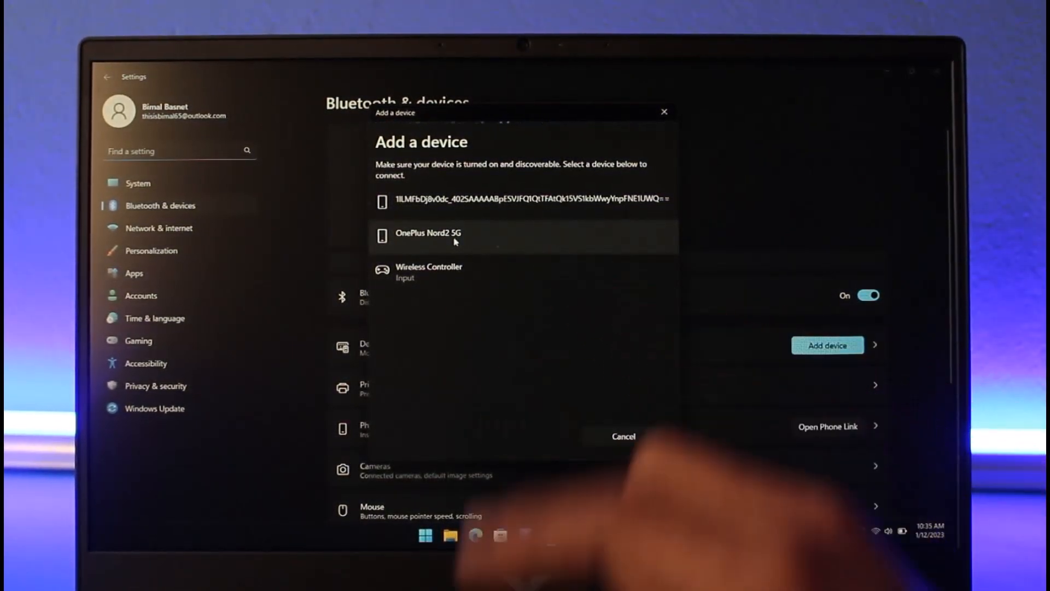
{"action": "left_click", "coordinate": [476, 278]}
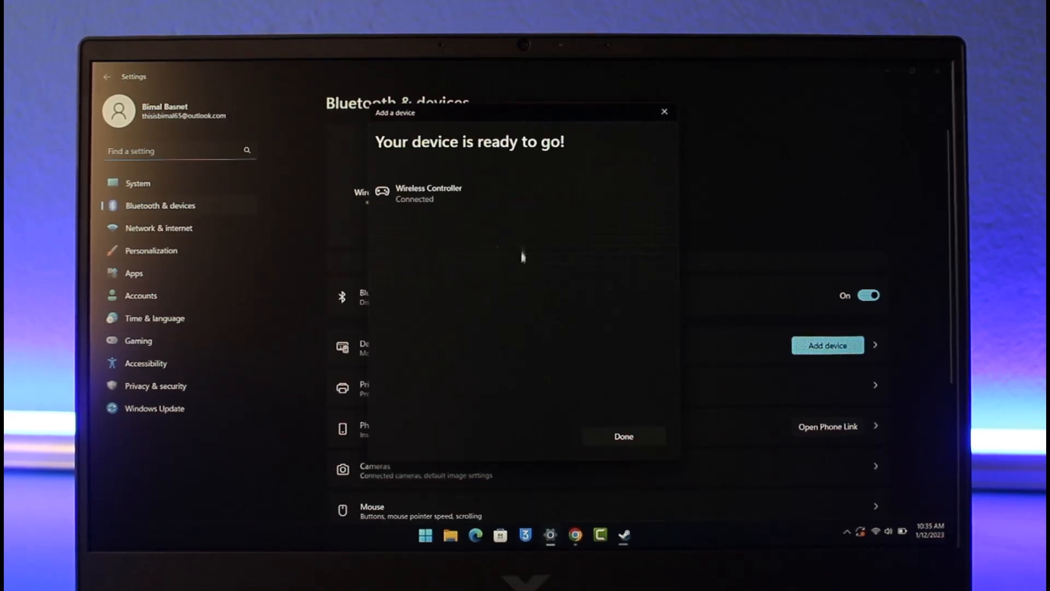
{"action": "left_click", "coordinate": [648, 437]}
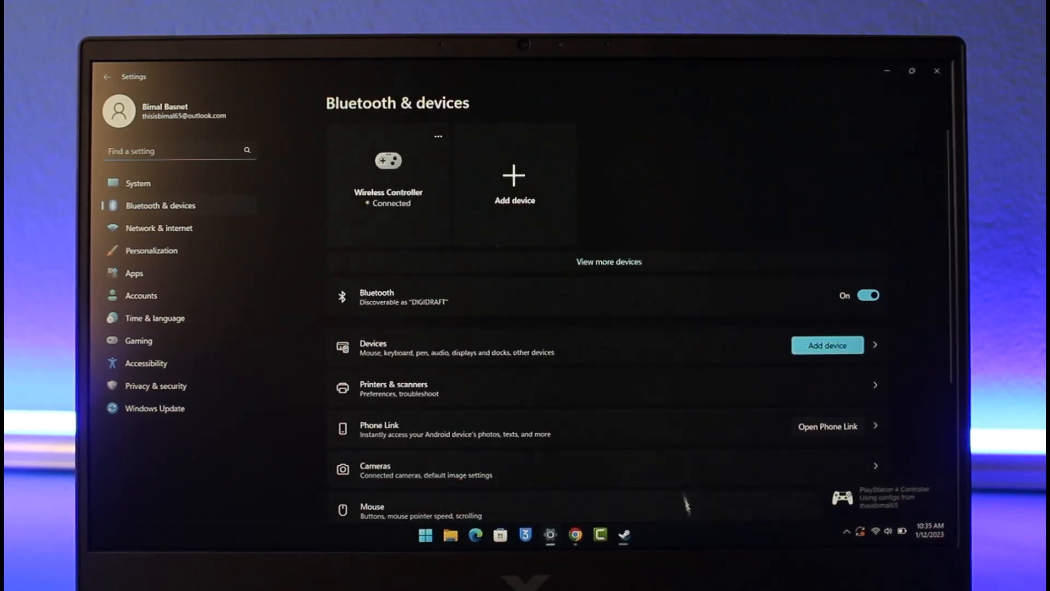
- Bring the Steam window to the front from the taskbar
{"action": "left_click", "coordinate": [623, 535]}
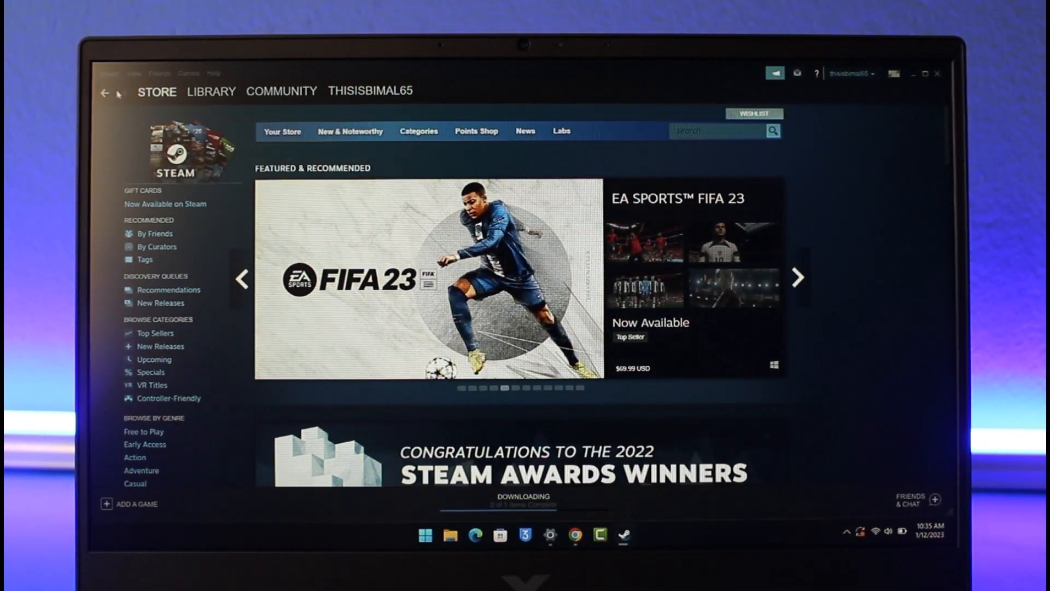
- Go into Steam's Settings from the Steam menu
{"action": "left_click", "coordinate": [109, 73]}
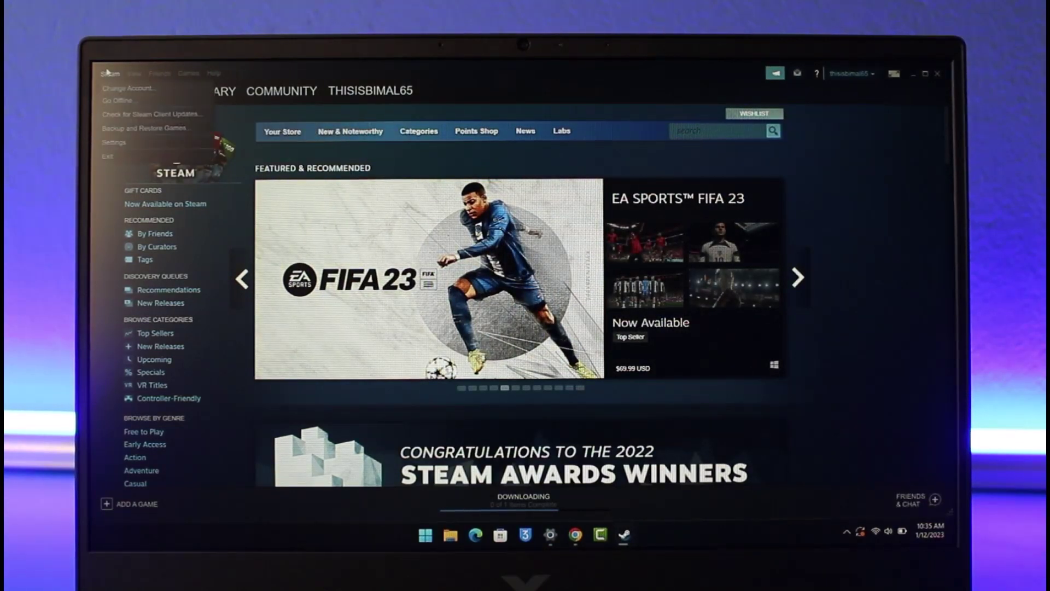
{"action": "left_click", "coordinate": [114, 142]}
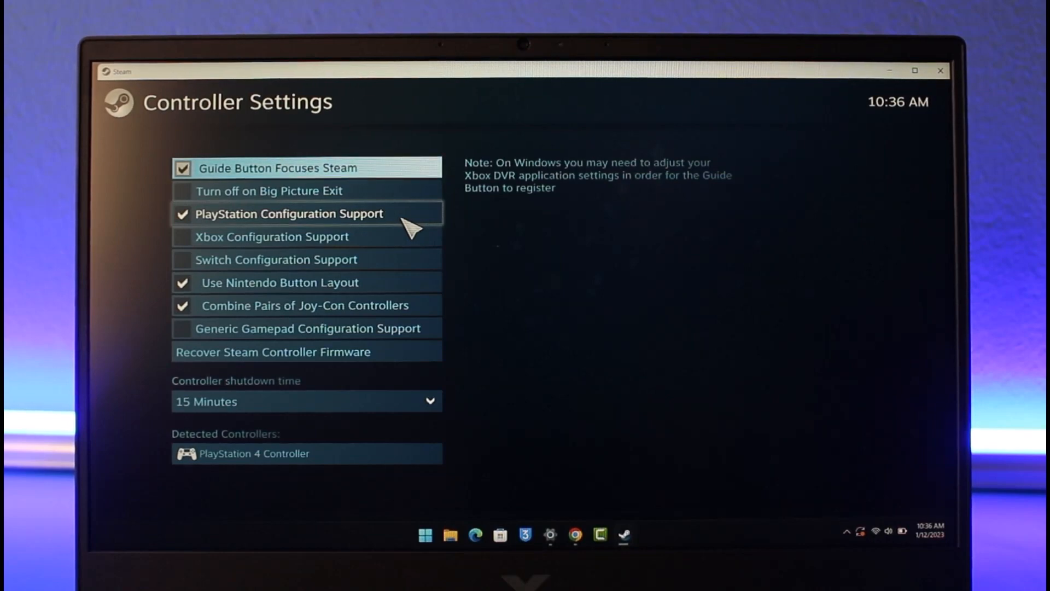
- Close the controller settings and Steam Settings to return to the Store page
{"action": "left_click", "coordinate": [941, 77]}
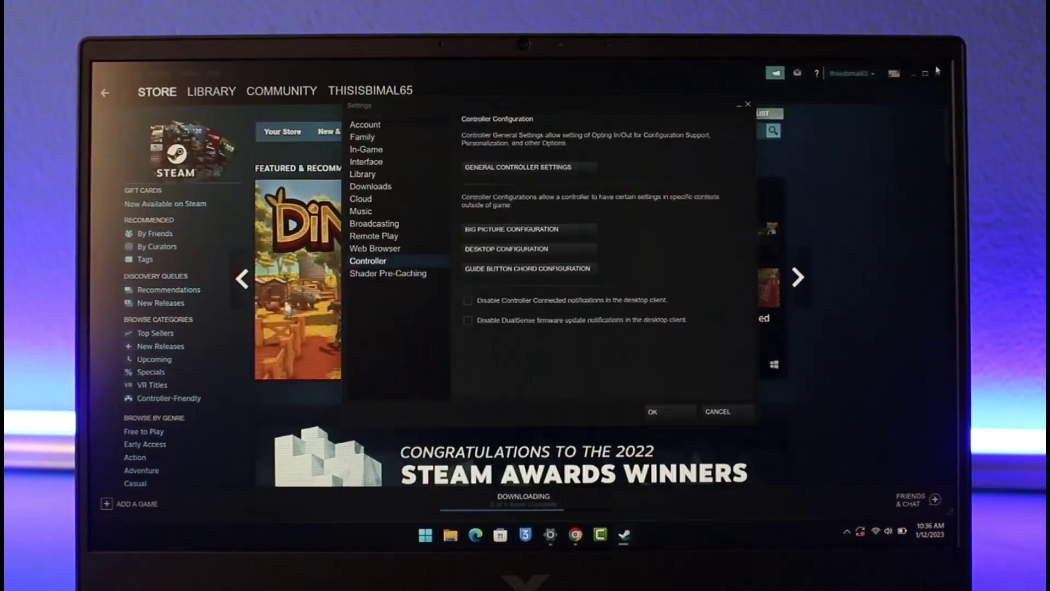
{"action": "left_click", "coordinate": [748, 105]}
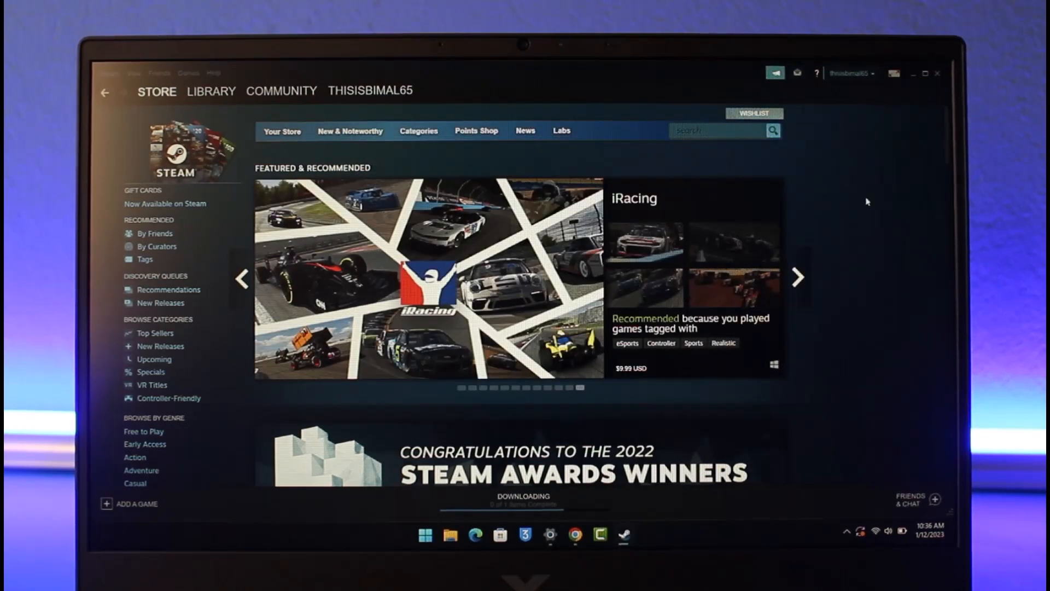